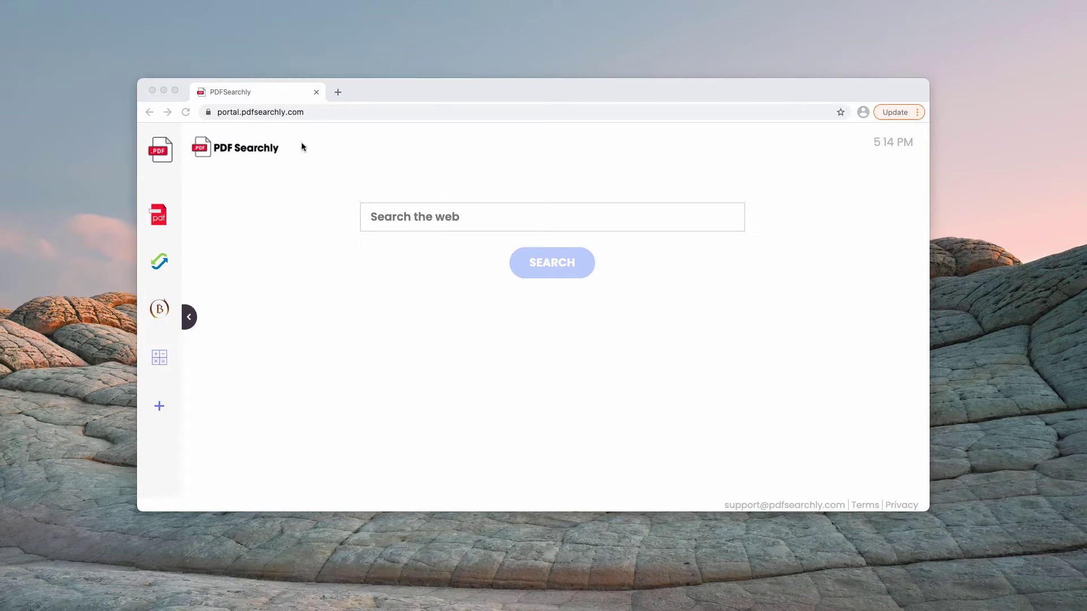
Inspect the PDF Searchly start page, highlighting the pdfsearchly.com domain in the address
{"action": "mouse_move", "coordinate": [365, 90]}
{"action": "left_mouse_down"}
{"action": "mouse_move", "coordinate": [302, 119]}
{"action": "mouse_move", "coordinate": [328, 120]}
{"action": "left_mouse_up"}
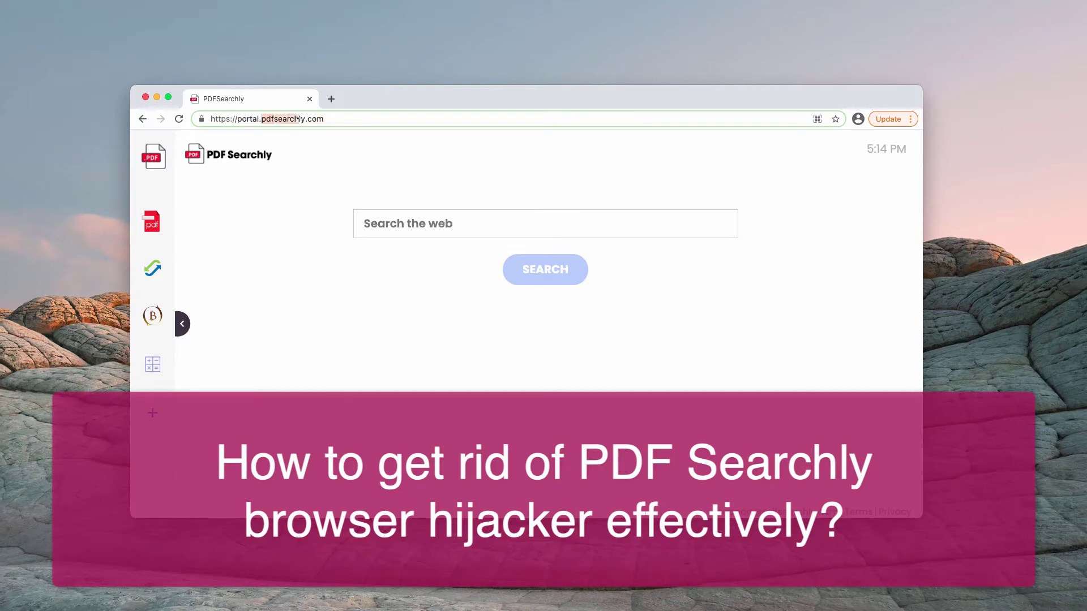
{"action": "left_click", "coordinate": [338, 117]}
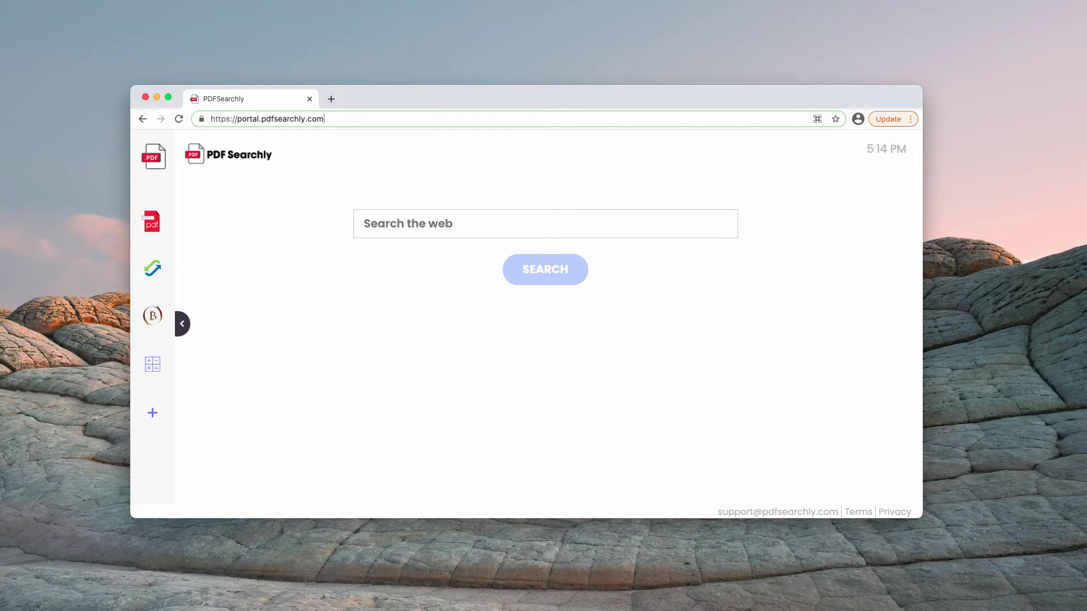
{"action": "left_click_drag", "start_coordinate": [318, 119], "coordinate": [258, 118]}
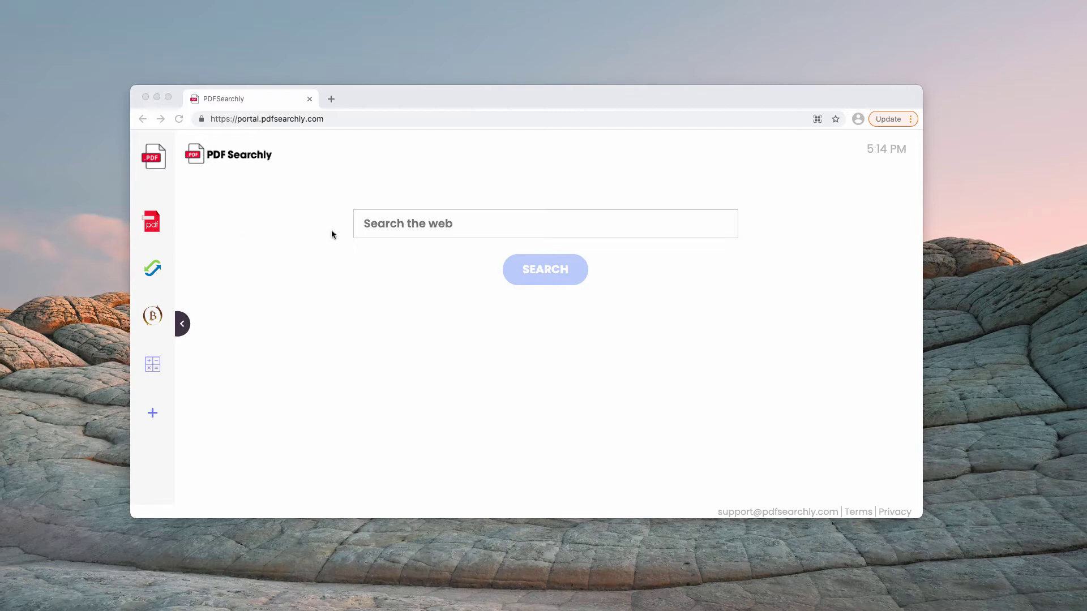
{"action": "left_click", "coordinate": [540, 227]}
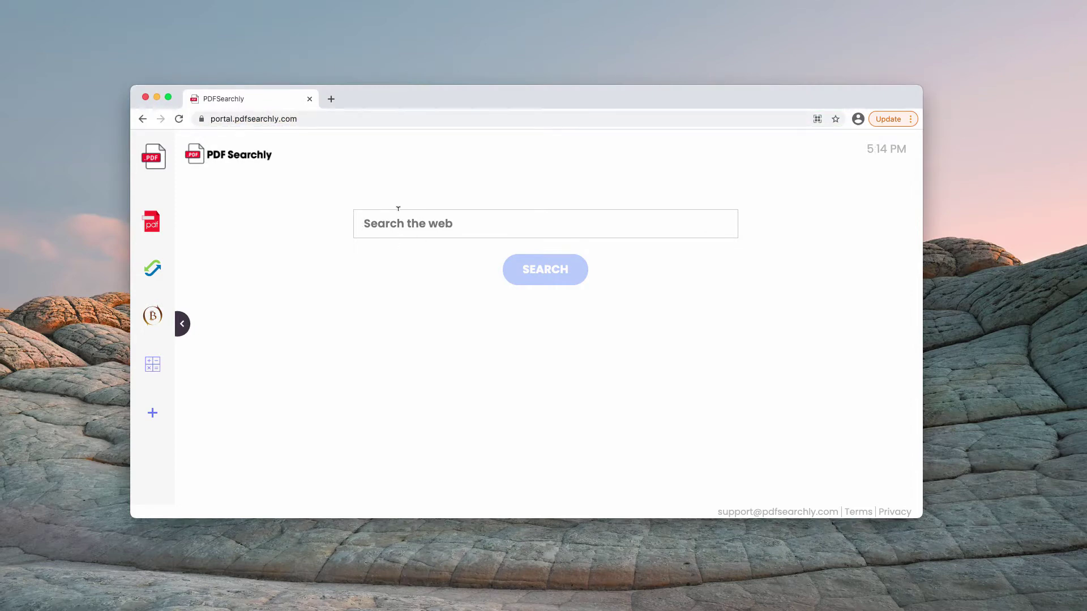
{"action": "left_click_drag", "start_coordinate": [467, 89], "coordinate": [460, 97]}
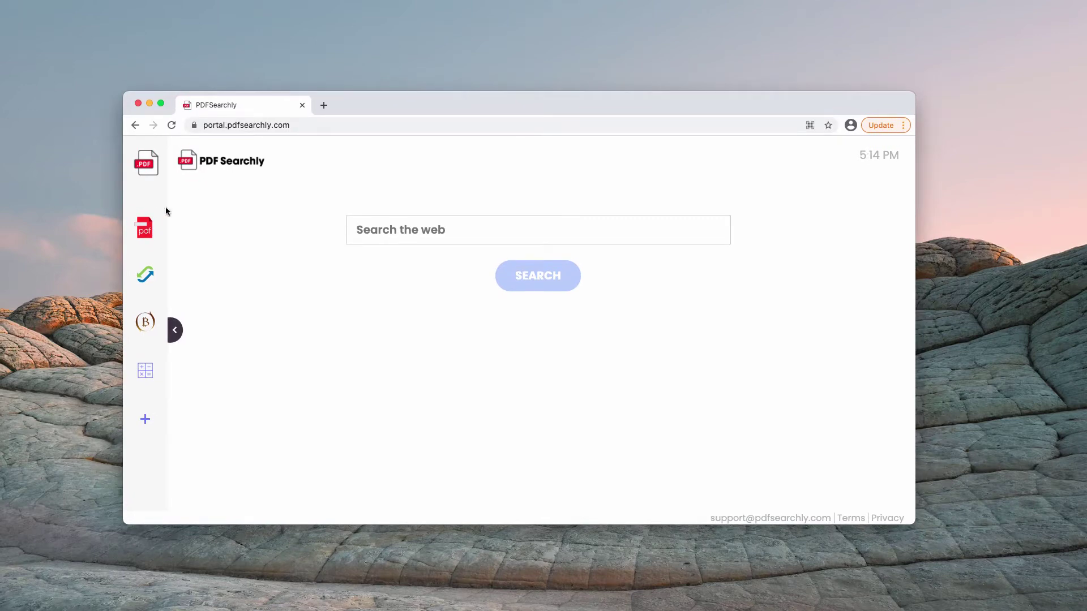
{"action": "left_click_drag", "start_coordinate": [431, 111], "coordinate": [426, 114]}
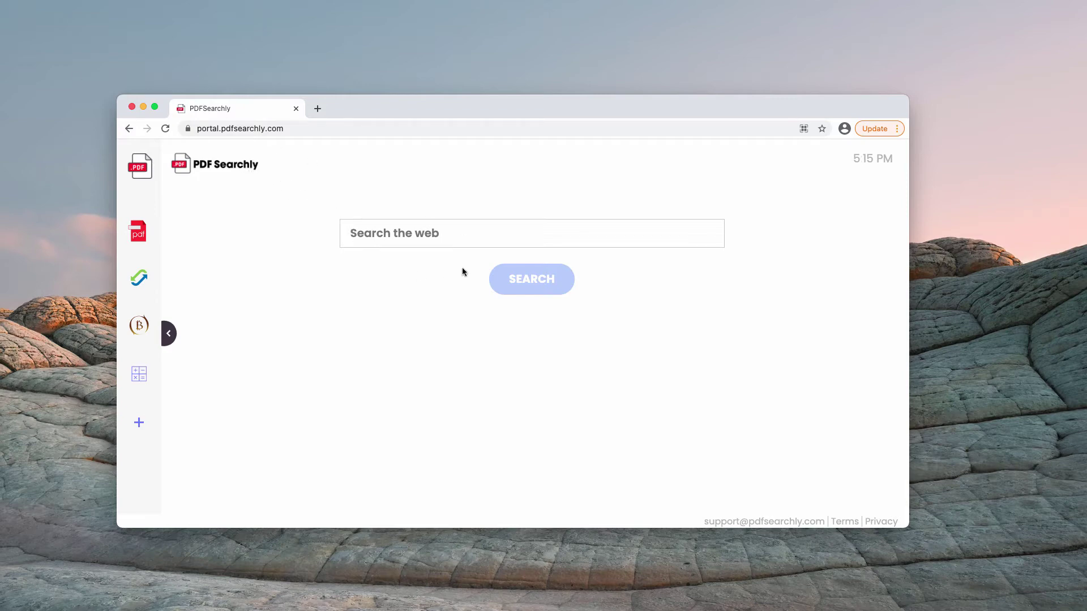
{"action": "type", "text": "virus"}
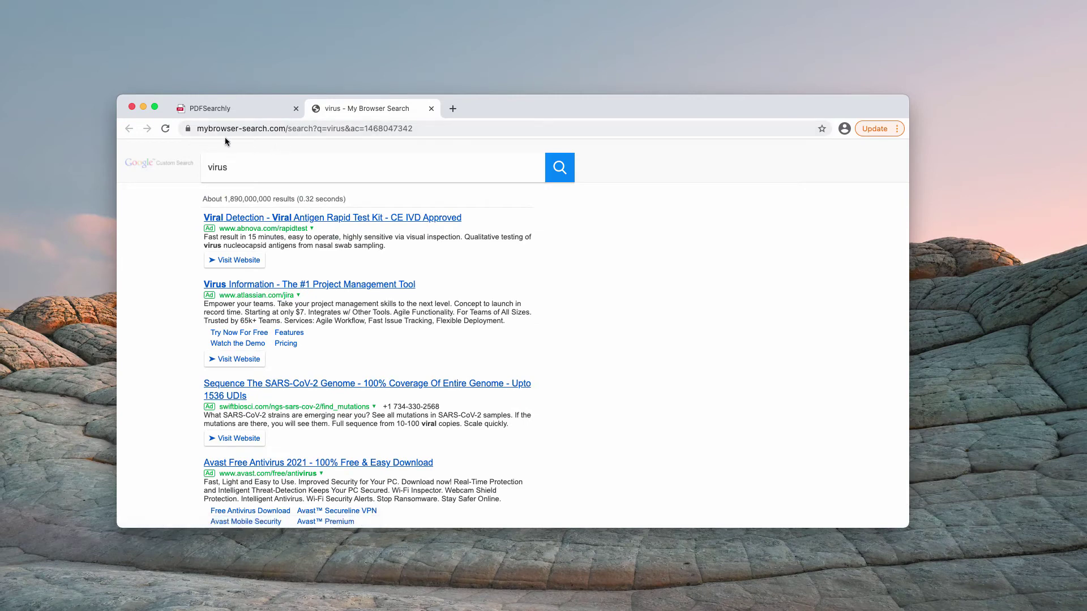
Check the search results page address, then close the virus search results tab
{"action": "left_click", "coordinate": [281, 128]}
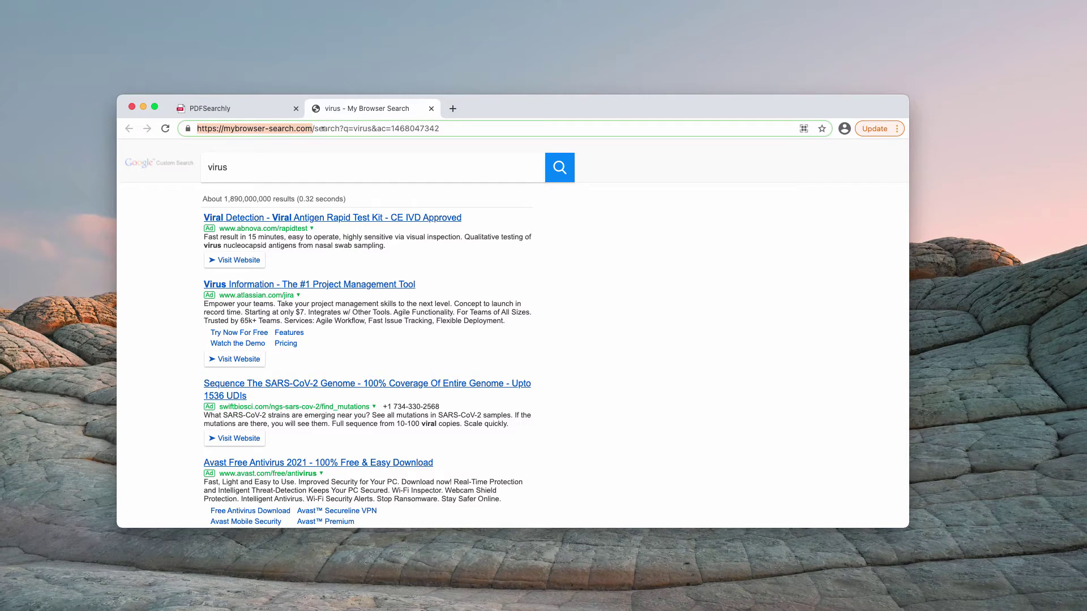
{"action": "left_click", "coordinate": [759, 270]}
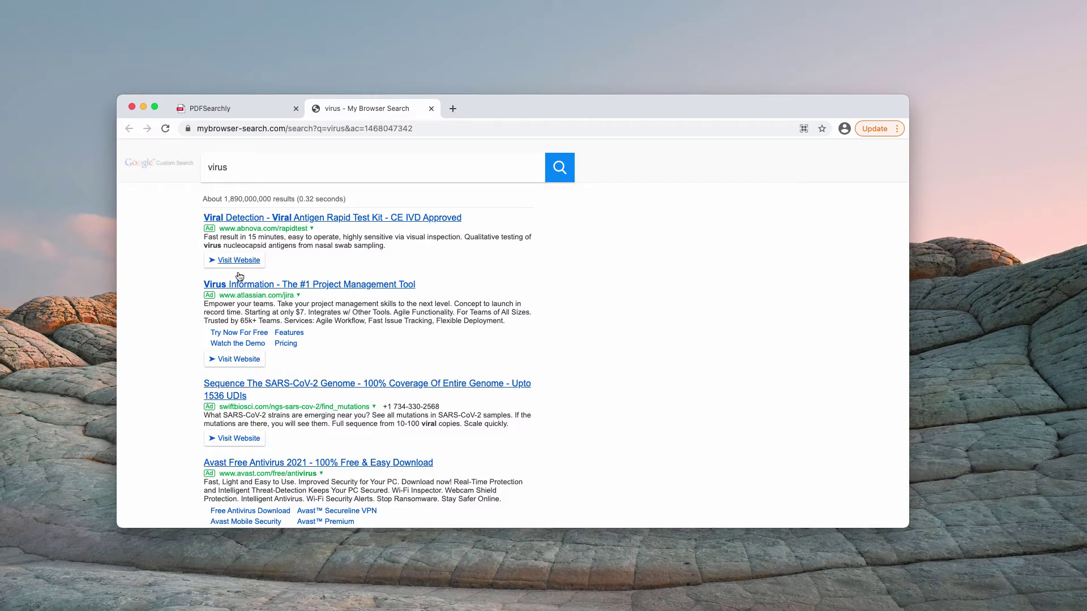
{"action": "scroll", "coordinate": [325, 369], "scroll_direction": "down", "scroll_amount": 3}
{"action": "scroll", "coordinate": [257, 368], "scroll_direction": "down", "scroll_amount": 2}
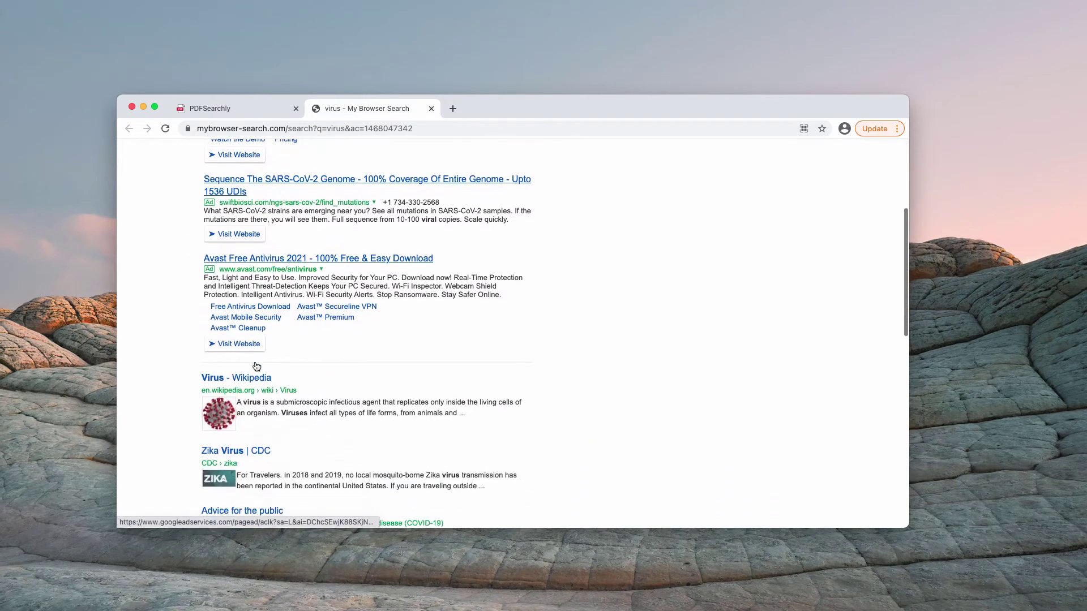
{"action": "scroll", "coordinate": [256, 367], "scroll_direction": "up", "scroll_amount": 2}
{"action": "scroll", "coordinate": [256, 368], "scroll_direction": "up", "scroll_amount": 1}
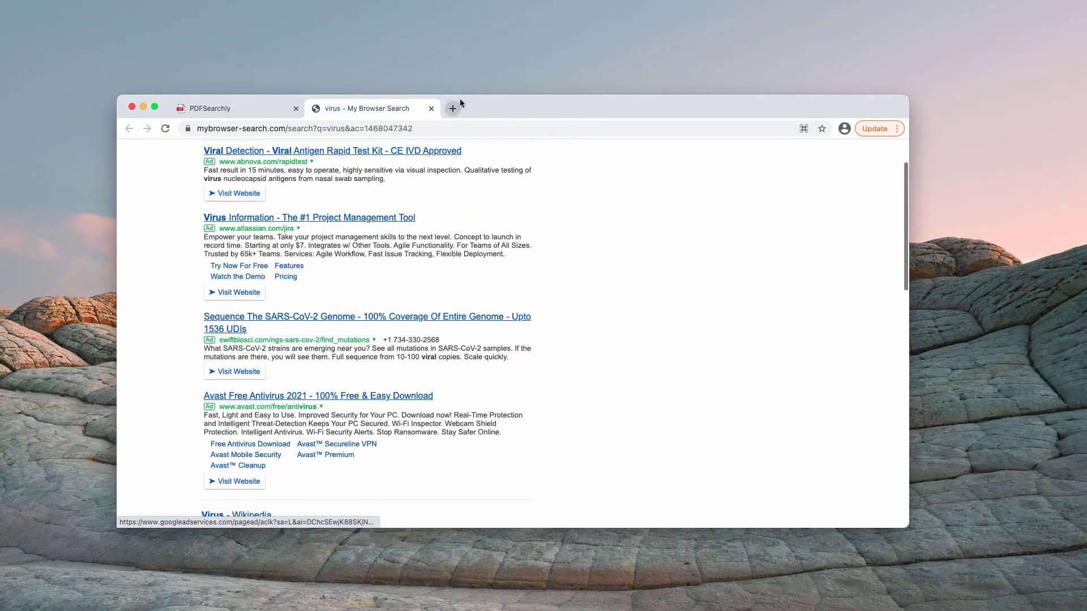
{"action": "left_click", "coordinate": [432, 109]}
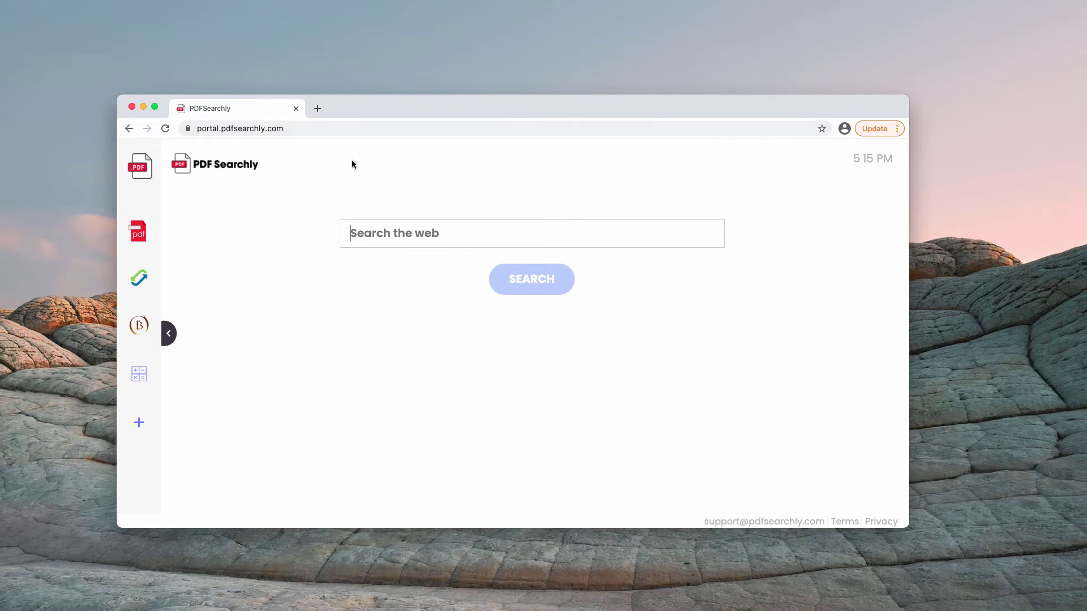
Review Chrome's installed extensions, toggling Urban Free VPN on and back off, then close the list
{"action": "left_click", "coordinate": [221, 128]}
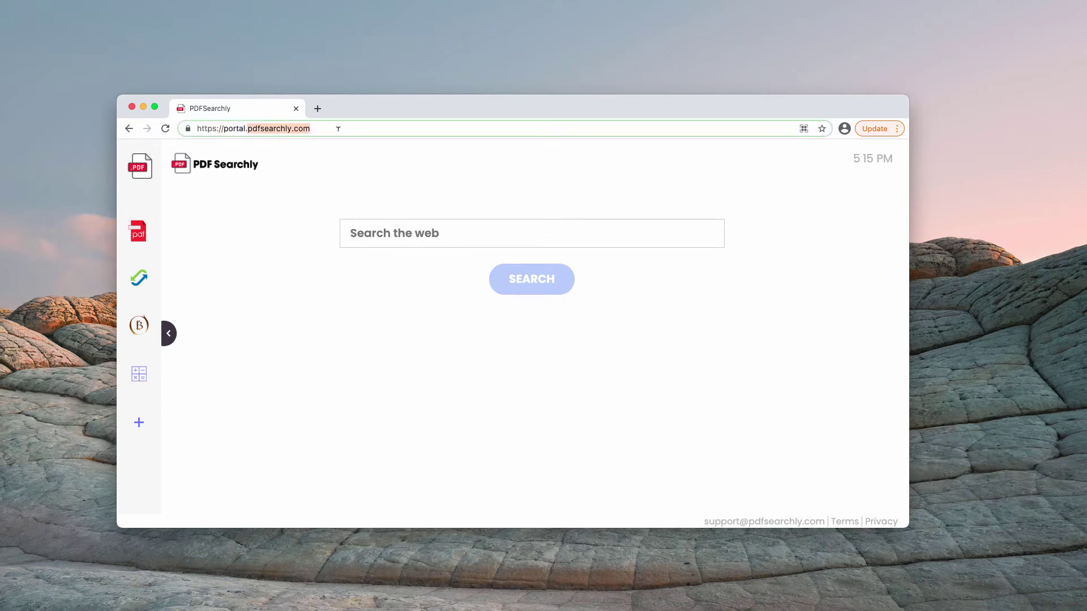
{"action": "left_click", "coordinate": [895, 128]}
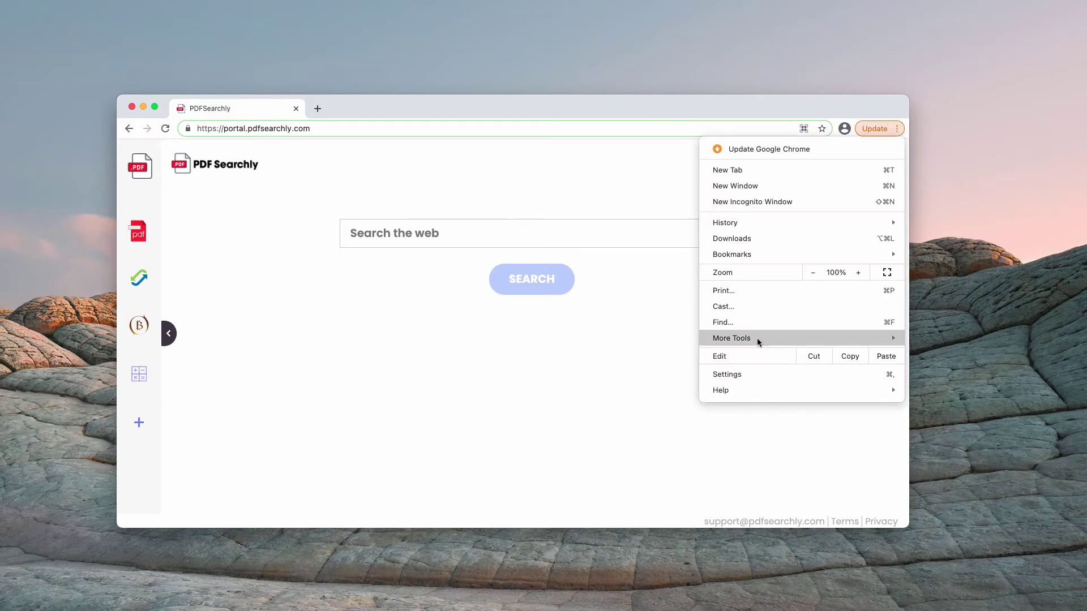
{"action": "mouse_move", "coordinate": [760, 338]}
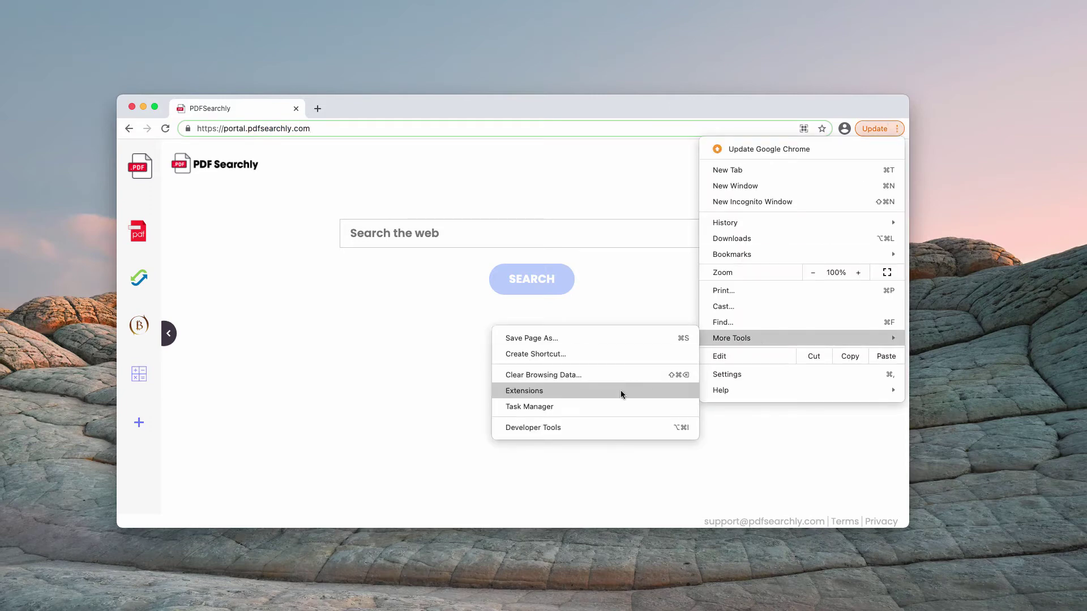
{"action": "left_click", "coordinate": [621, 390]}
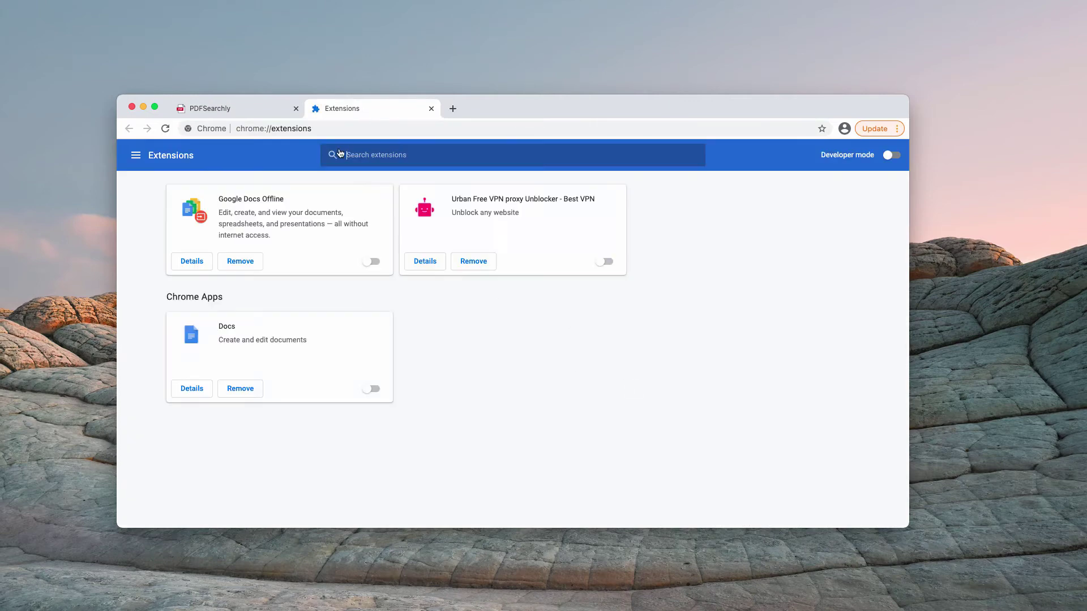
{"action": "left_click", "coordinate": [219, 111]}
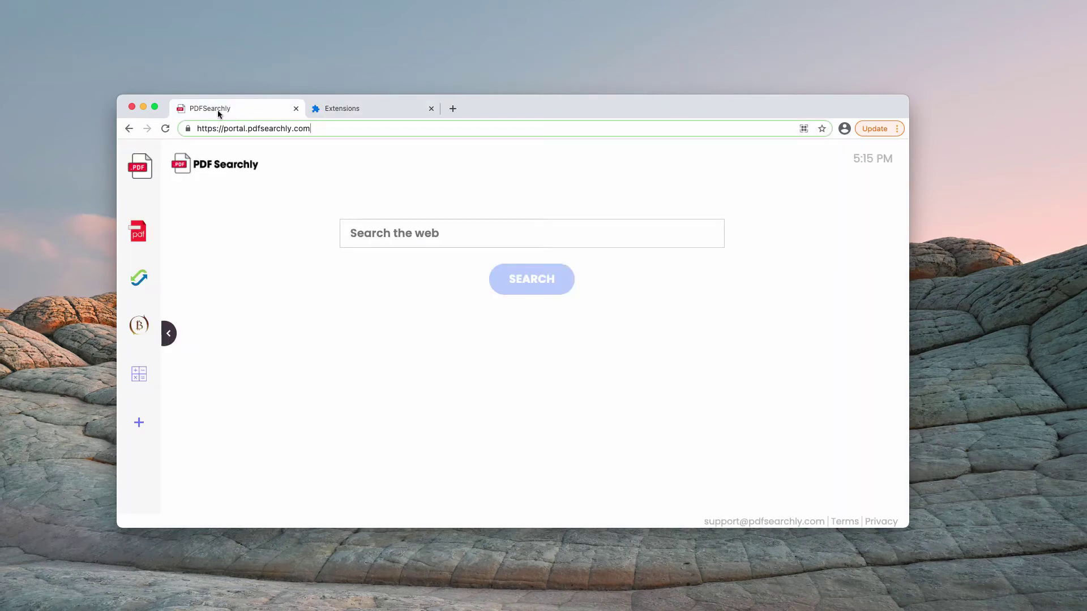
{"action": "left_click", "coordinate": [354, 108]}
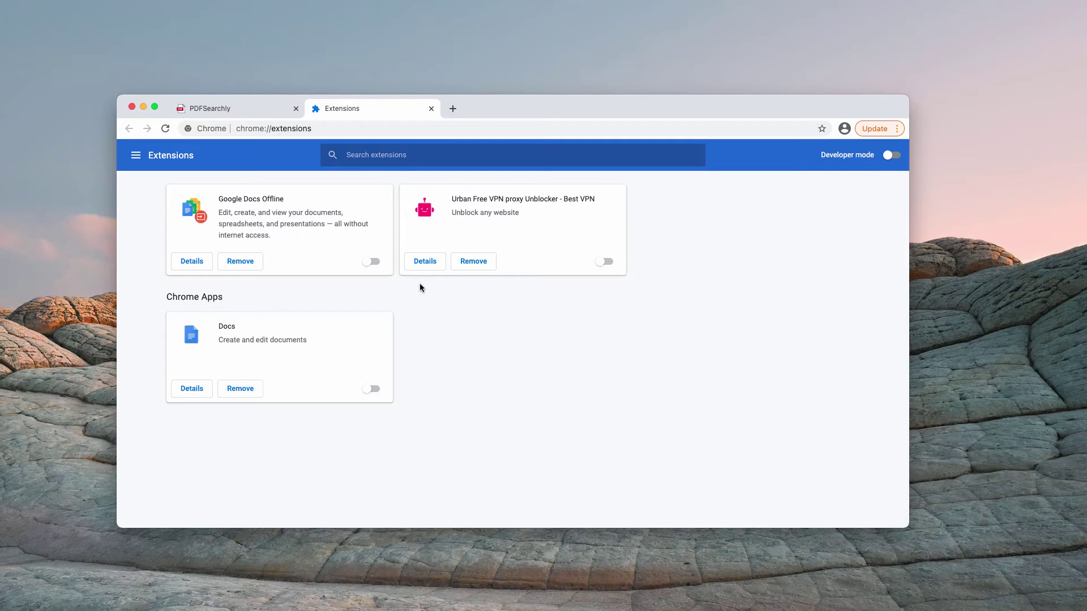
{"action": "left_click", "coordinate": [605, 263]}
{"action": "left_click", "coordinate": [605, 262]}
{"action": "left_click", "coordinate": [431, 108]}
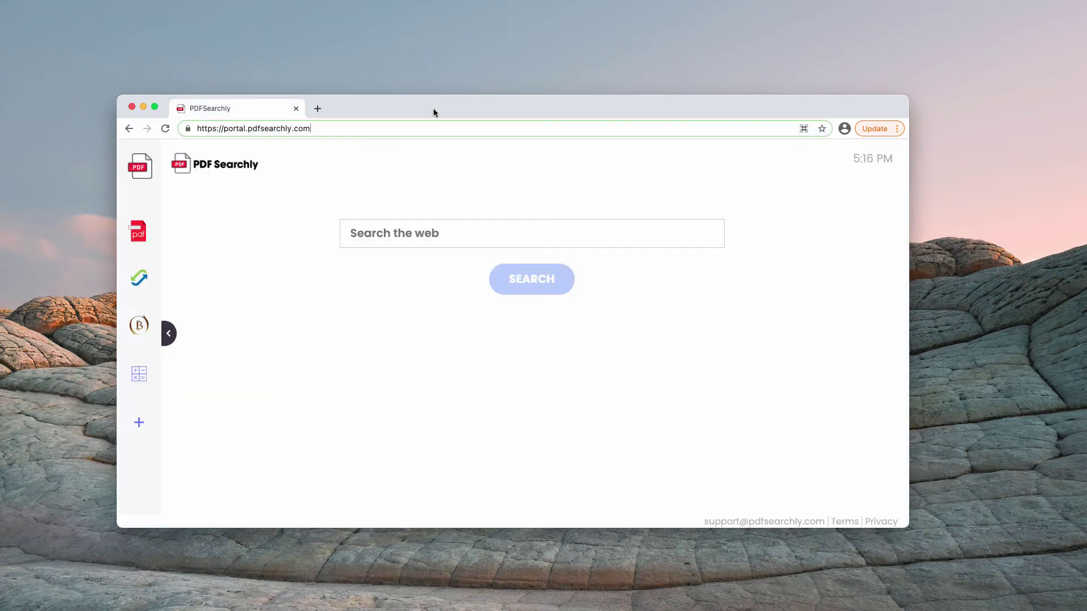
Load combocleaner.com from the address bar suggestion and select its page address
{"action": "left_click", "coordinate": [386, 129]}
{"action": "type", "text": "c"}
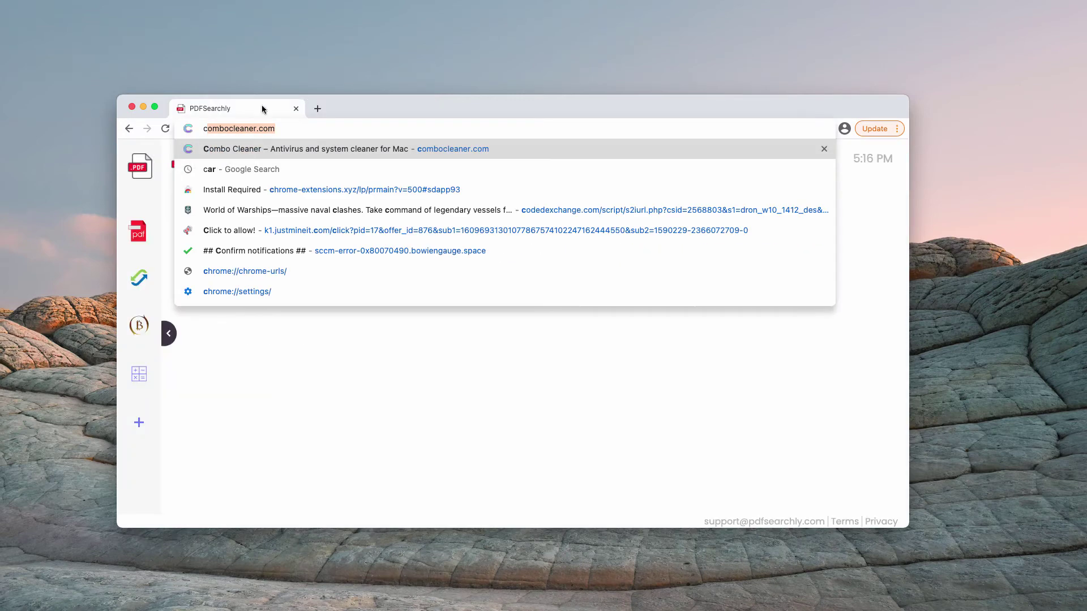
{"action": "left_click", "coordinate": [278, 150]}
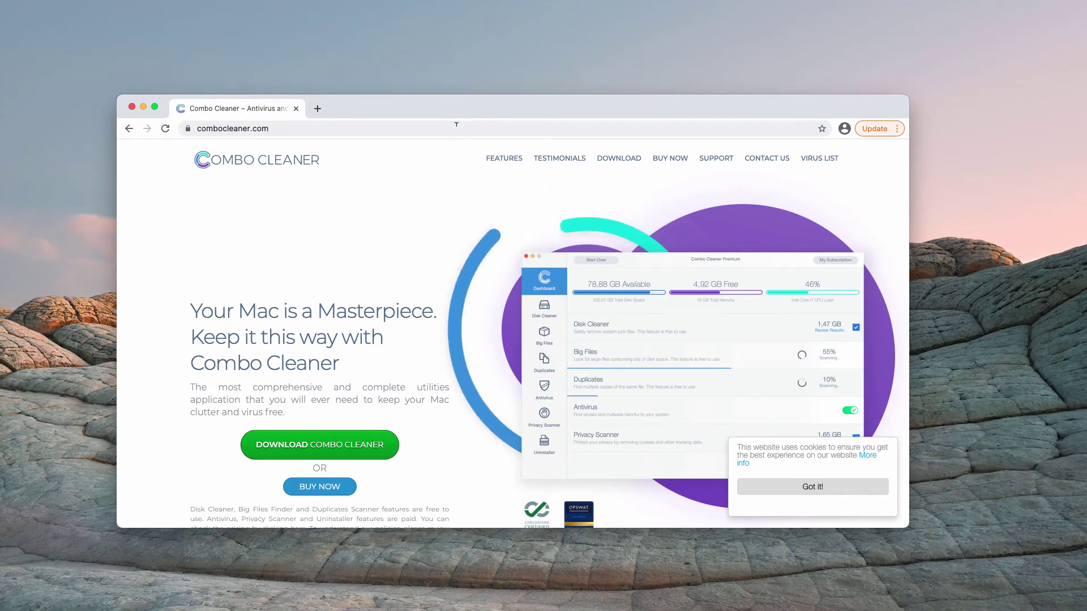
{"action": "left_click", "coordinate": [304, 128]}
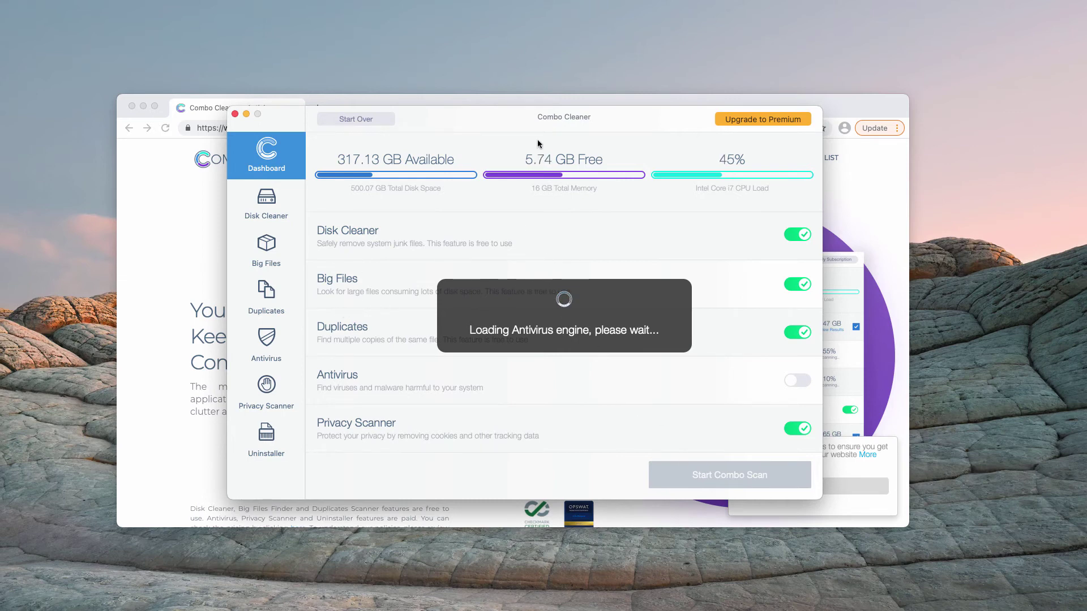
Nudge the Combo Cleaner window lower and run Start Combo Scan on the Mac
{"action": "left_click_drag", "start_coordinate": [539, 125], "coordinate": [537, 131]}
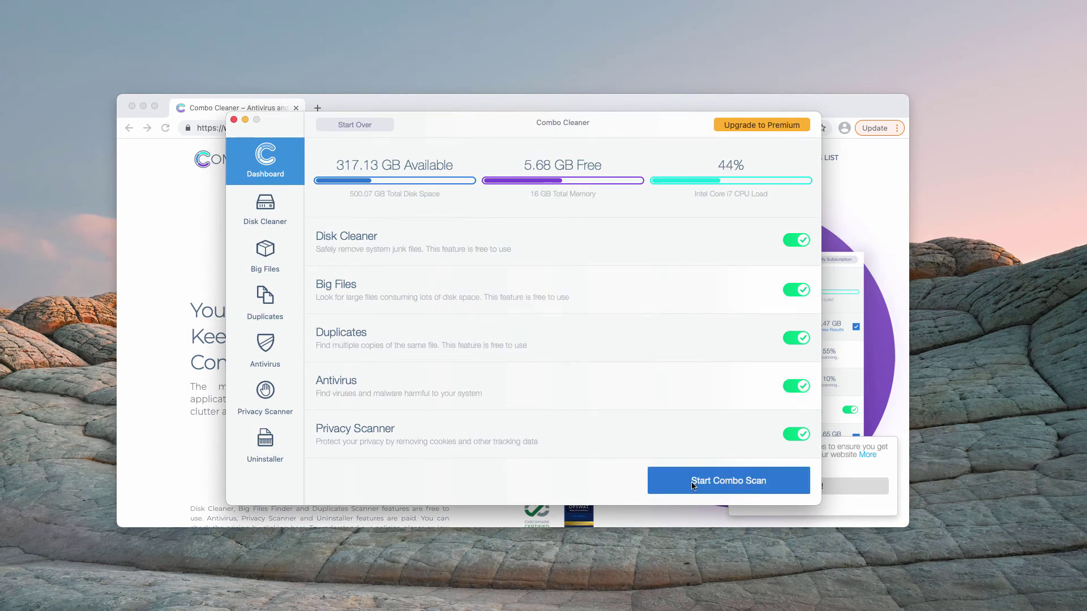
{"action": "left_click", "coordinate": [724, 486]}
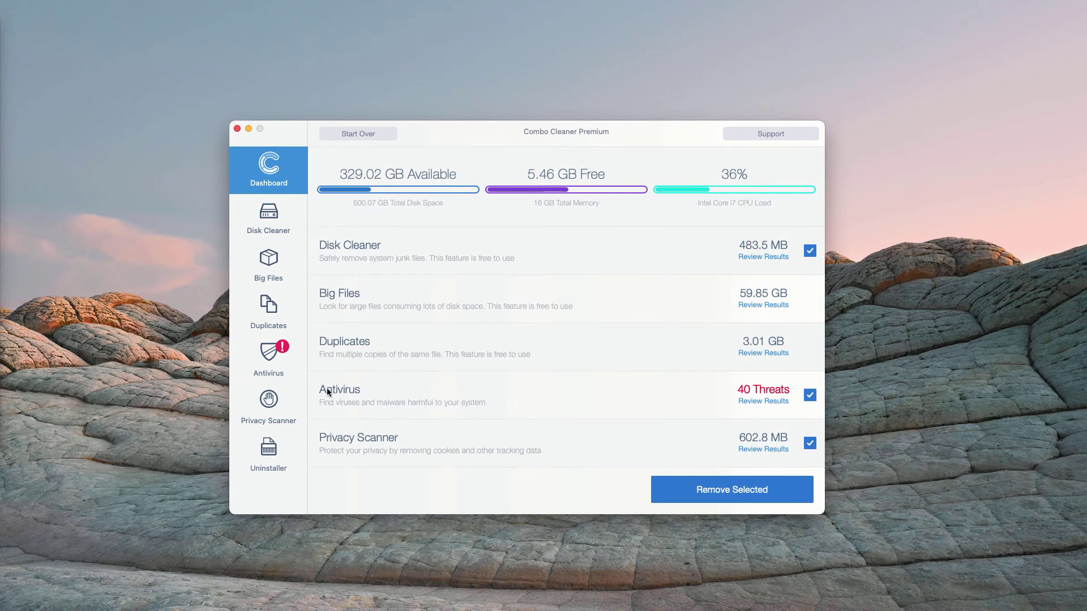
Open the Antivirus Review Results list and reveal Player-15.dmg in the Downloads folder
{"action": "left_click", "coordinate": [771, 401]}
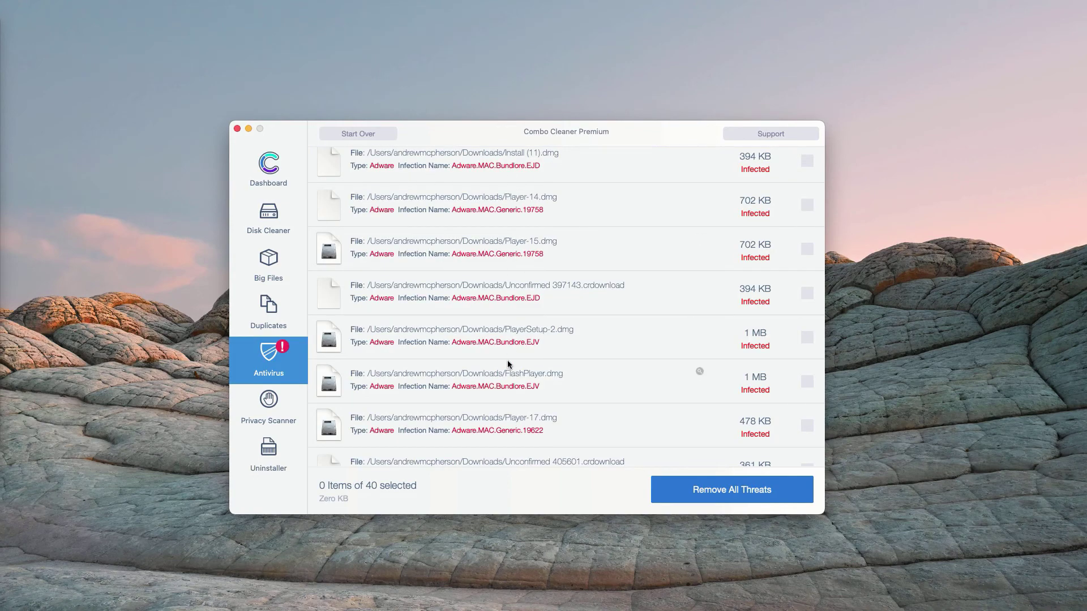
{"action": "scroll", "coordinate": [507, 360], "scroll_direction": "down", "scroll_amount": 2}
{"action": "scroll", "coordinate": [507, 360], "scroll_direction": "down", "scroll_amount": 2}
{"action": "scroll", "coordinate": [506, 360], "scroll_direction": "down", "scroll_amount": 2}
{"action": "scroll", "coordinate": [507, 360], "scroll_direction": "down", "scroll_amount": 2}
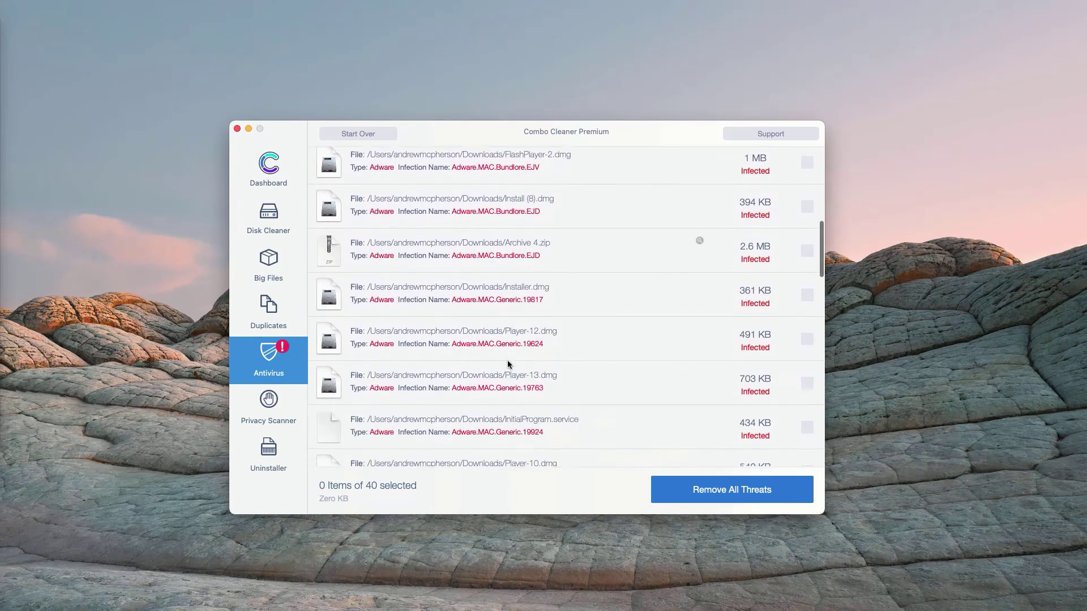
{"action": "scroll", "coordinate": [507, 360], "scroll_direction": "up", "scroll_amount": 1}
{"action": "scroll", "coordinate": [507, 360], "scroll_direction": "up", "scroll_amount": 3}
{"action": "scroll", "coordinate": [508, 361], "scroll_direction": "up", "scroll_amount": 3}
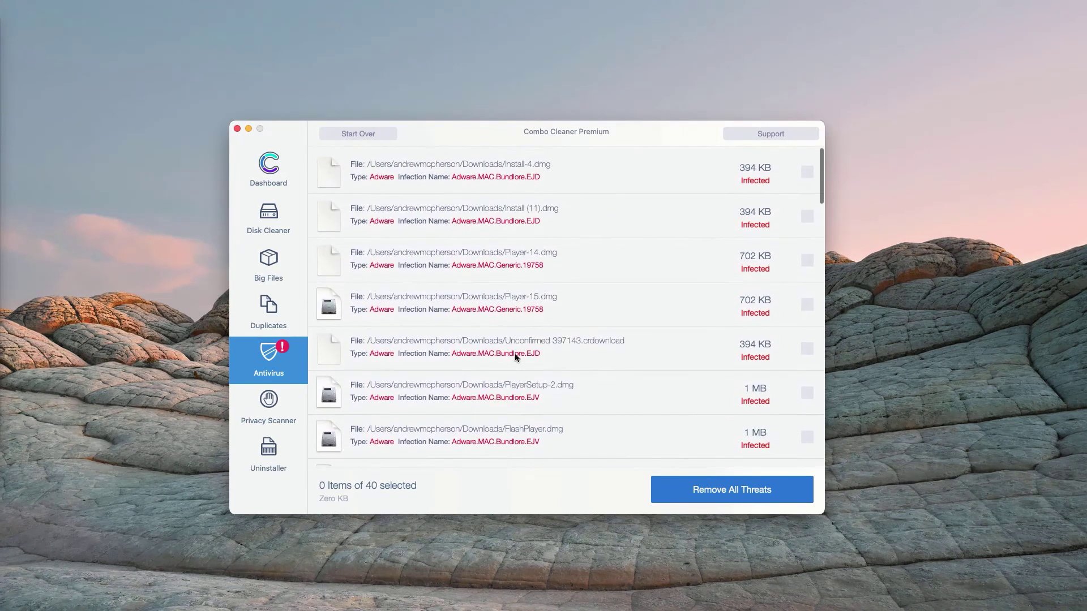
{"action": "scroll", "coordinate": [529, 291], "scroll_direction": "down", "scroll_amount": 1}
{"action": "scroll", "coordinate": [534, 290], "scroll_direction": "down", "scroll_amount": 1}
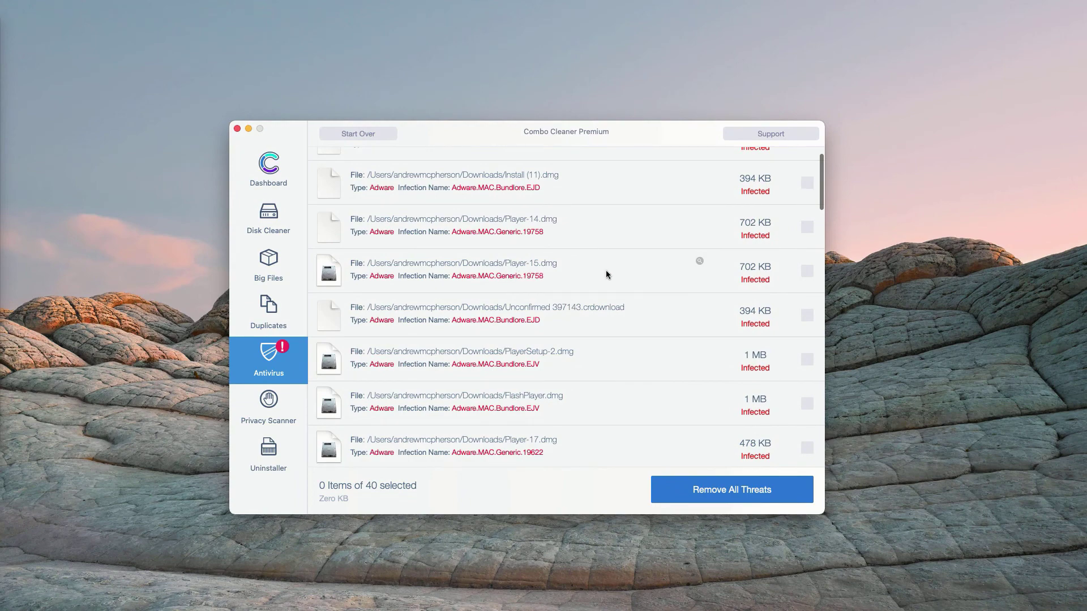
{"action": "left_click", "coordinate": [699, 262]}
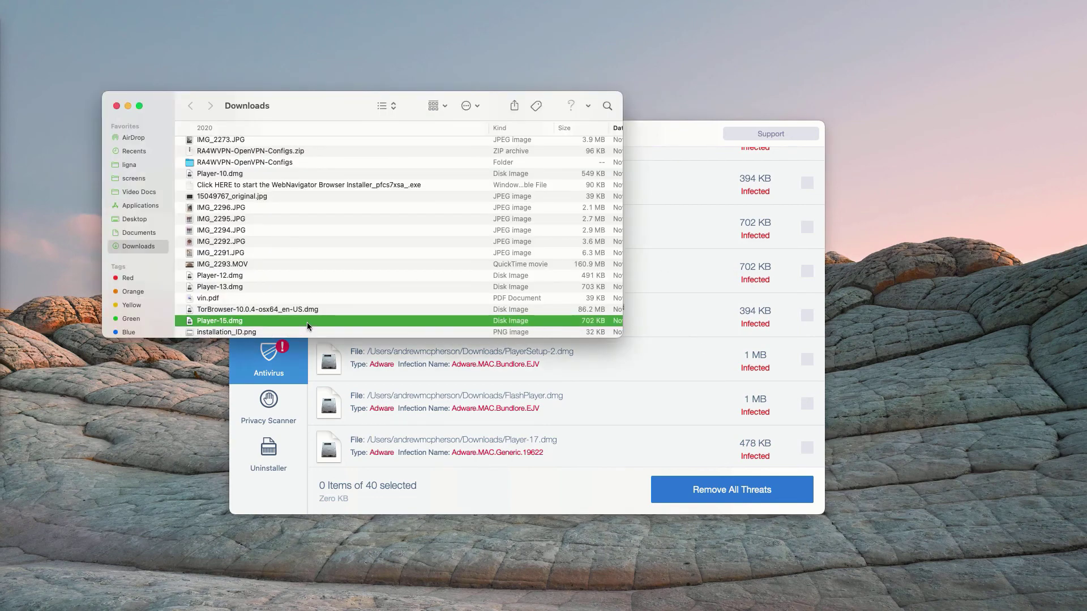
Move Player-15.dmg to the Trash and close the Downloads window
{"action": "left_click_drag", "start_coordinate": [290, 96], "coordinate": [279, 56]}
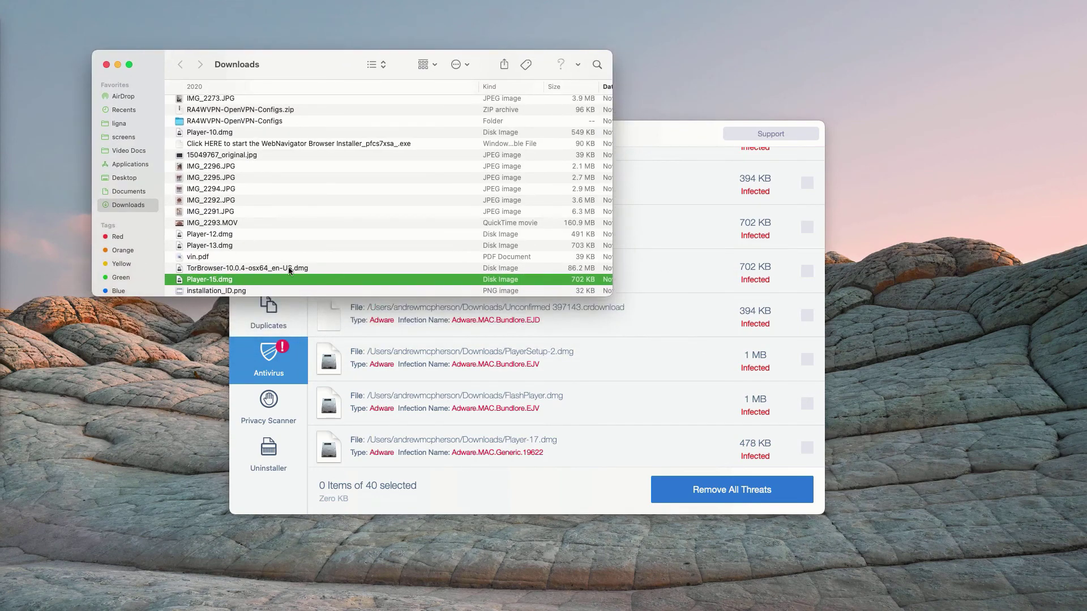
{"action": "right_click", "coordinate": [291, 283]}
{"action": "left_click", "coordinate": [324, 321]}
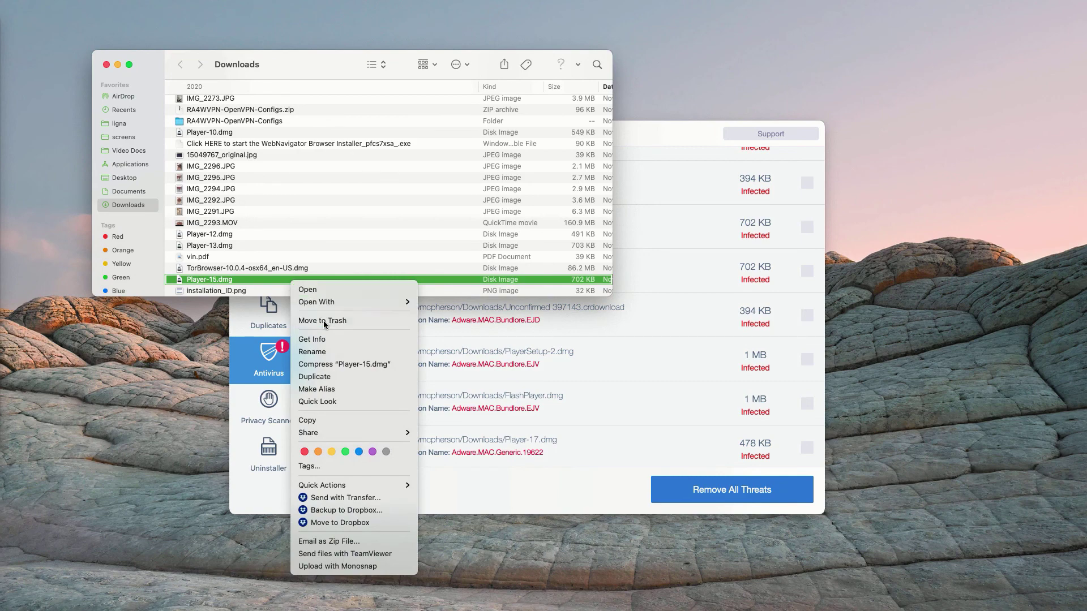
{"action": "left_click", "coordinate": [107, 64]}
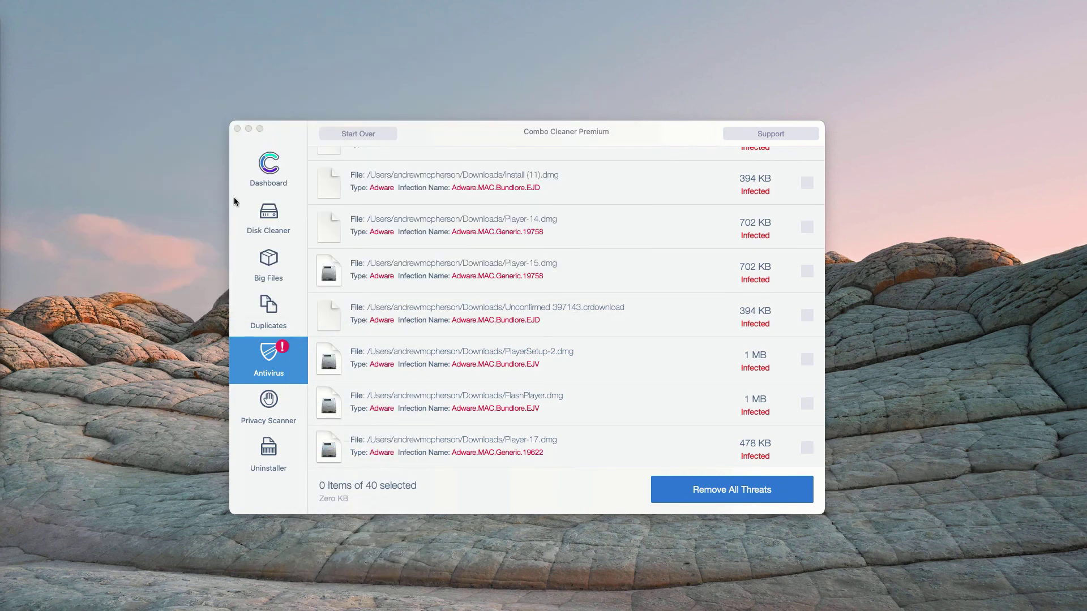
{"action": "scroll", "coordinate": [568, 400], "scroll_direction": "down", "scroll_amount": 2}
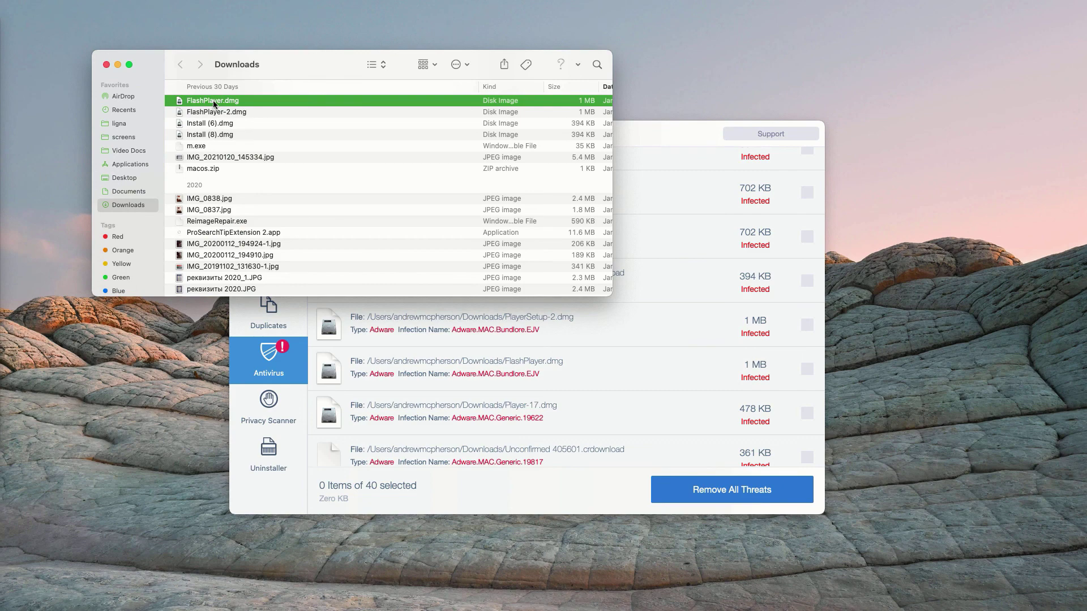
Locate FlashPlayer.dmg in Downloads, close Finder, and bring Combo Cleaner back to the front
{"action": "right_click", "coordinate": [257, 100]}
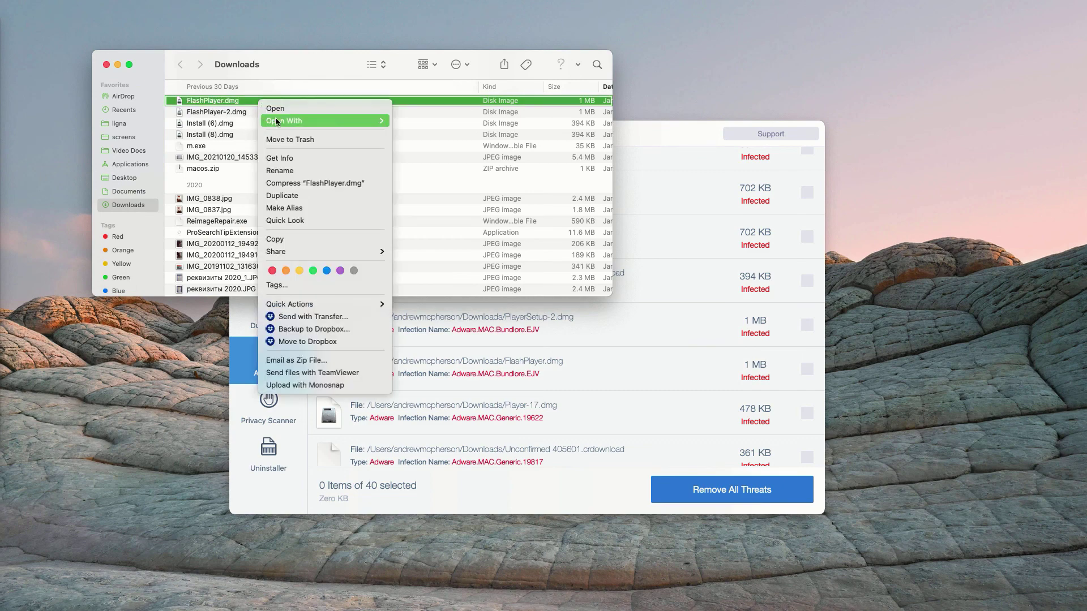
{"action": "left_click", "coordinate": [107, 76]}
{"action": "left_click", "coordinate": [106, 64]}
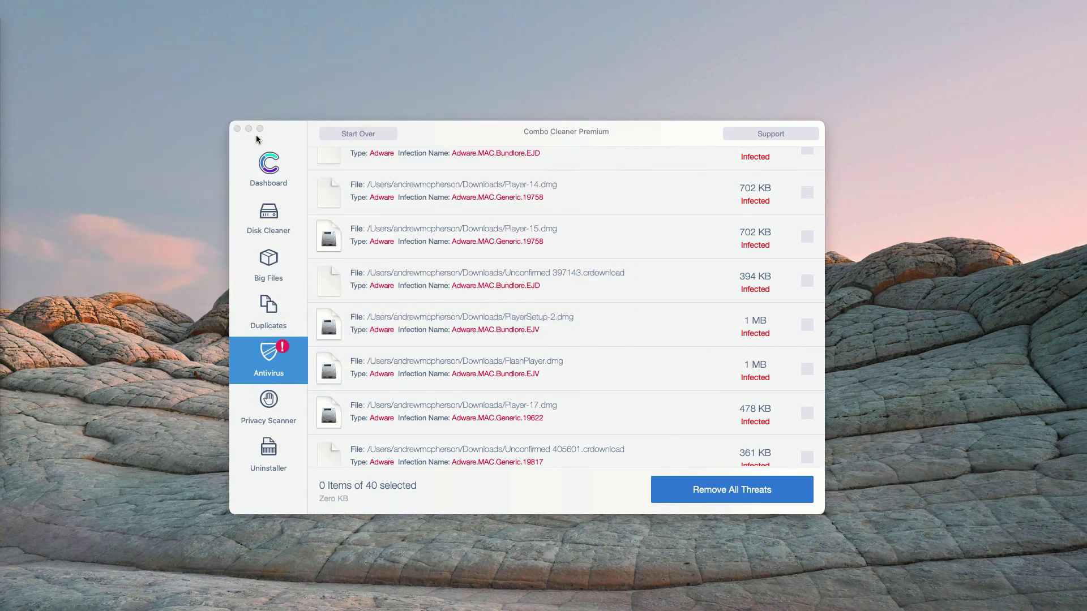
{"action": "left_click", "coordinate": [529, 134]}
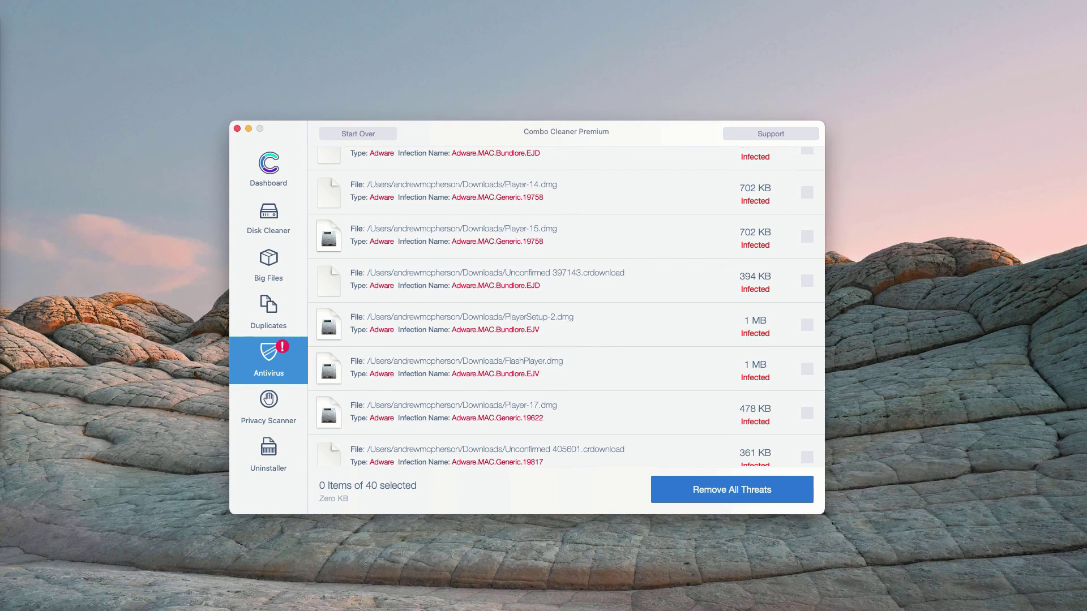